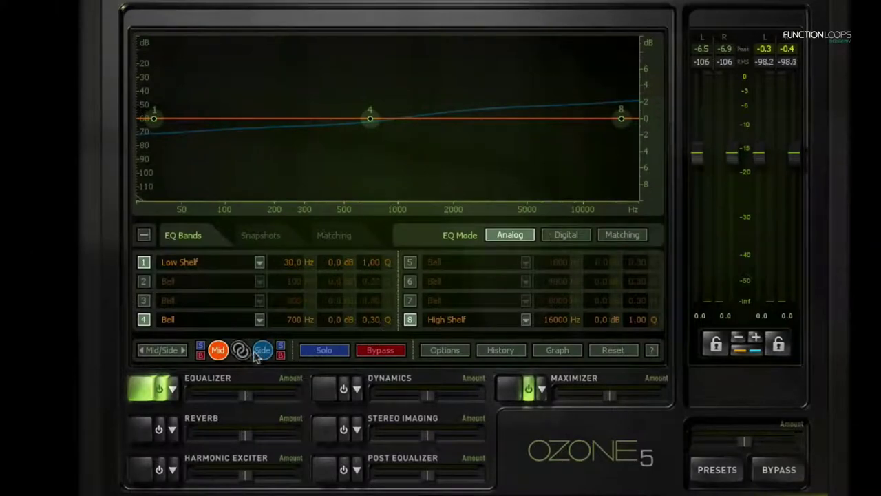
# Reset the Side channel's EQ to flat bands, then return to the Mid bands
pyautogui.click(262, 351)
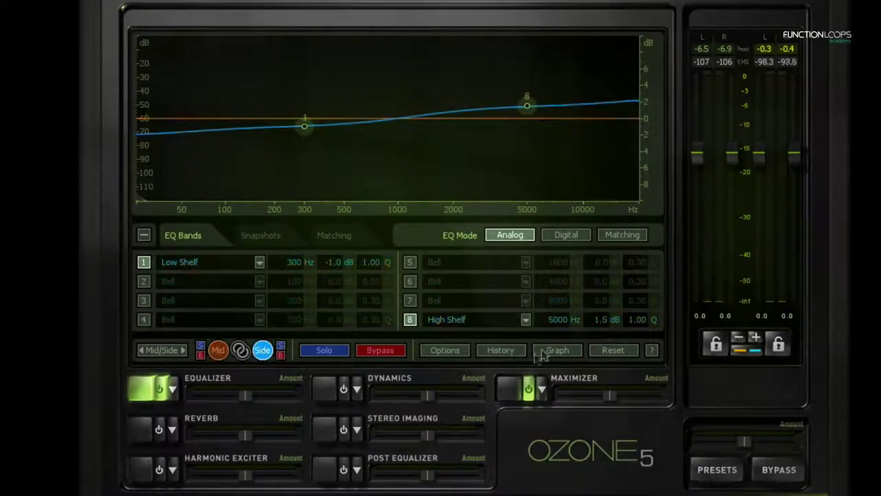
pyautogui.click(612, 354)
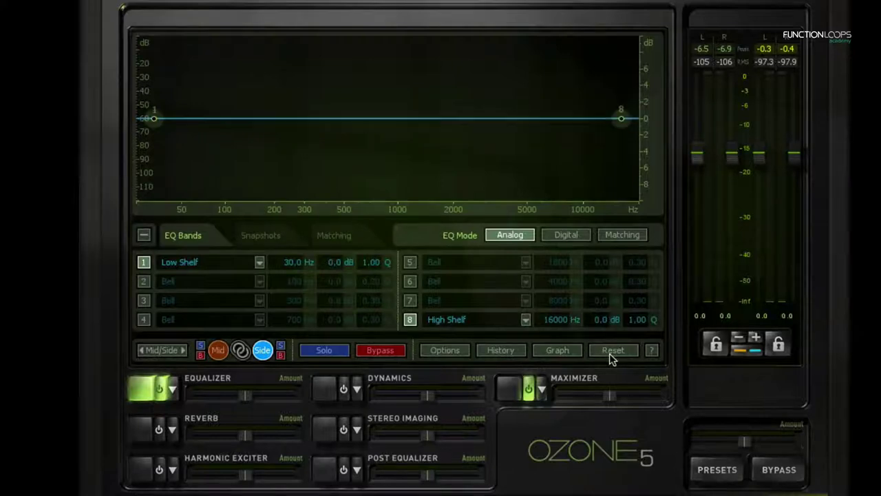
pyautogui.click(217, 351)
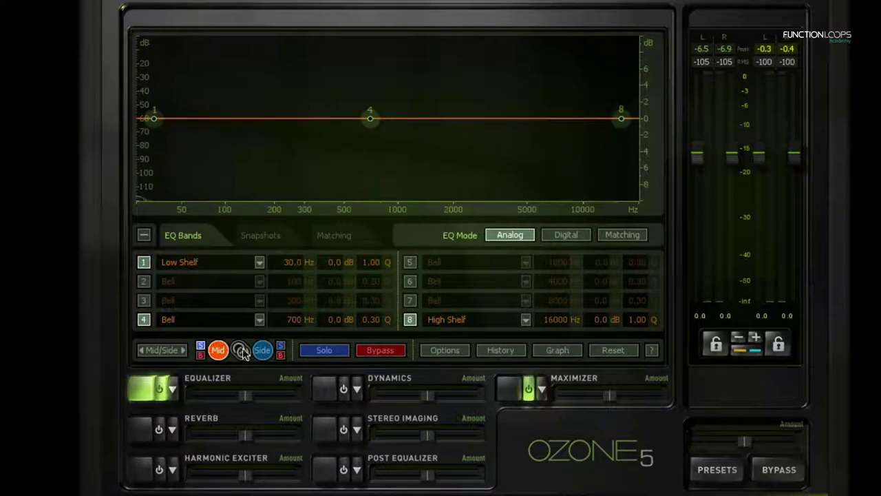
# Start playback and silence the Mid and then Side signals to audition each channel
pyautogui.press('space')
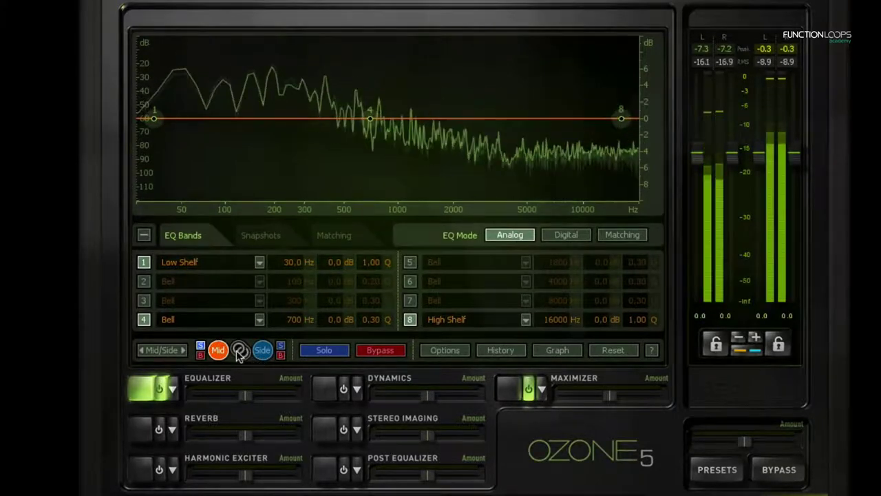
pyautogui.click(200, 348)
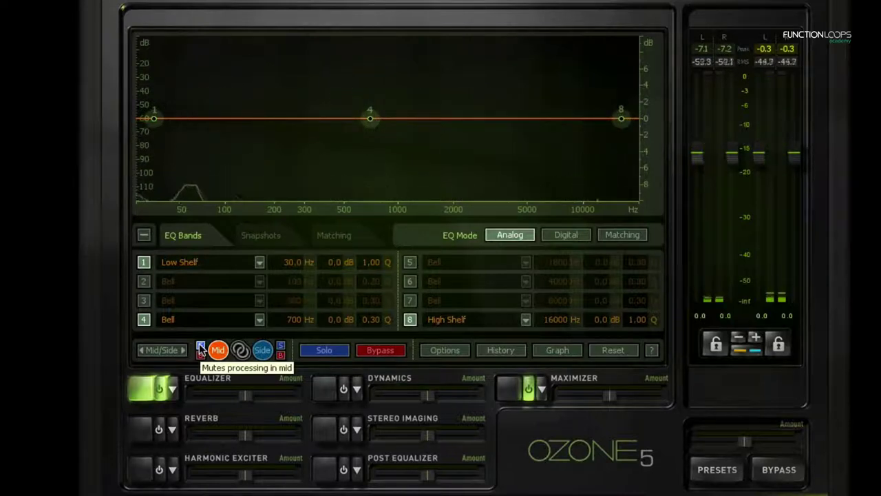
pyautogui.click(281, 349)
# Restore the full signal and set Mid band 8's high shelf to 6000 Hz at -1.5 dB
pyautogui.click(271, 357)
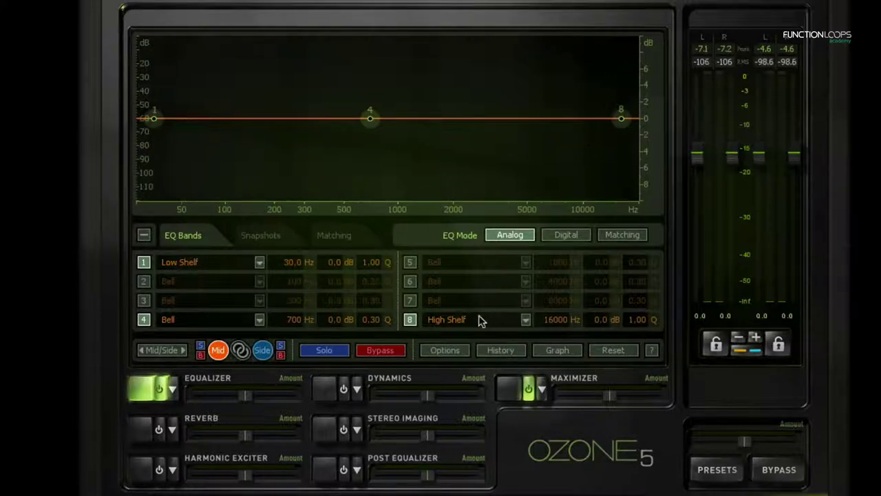
pyautogui.doubleClick(554, 320)
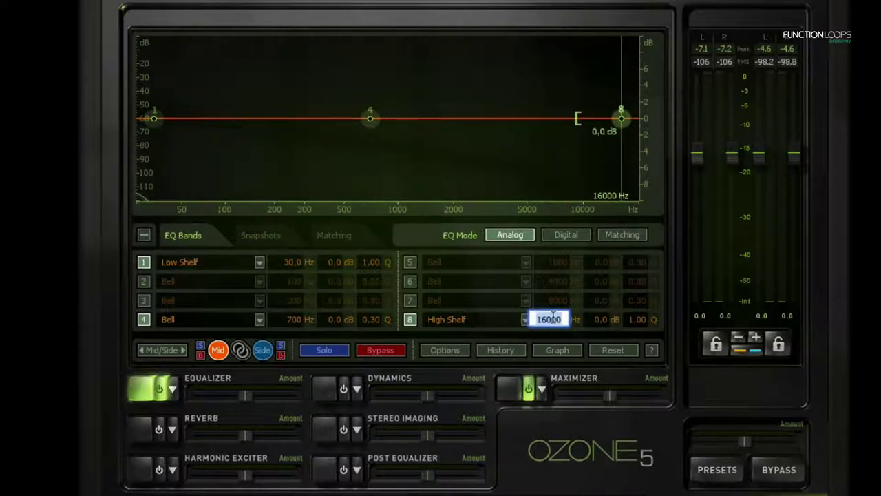
pyautogui.press('Return')
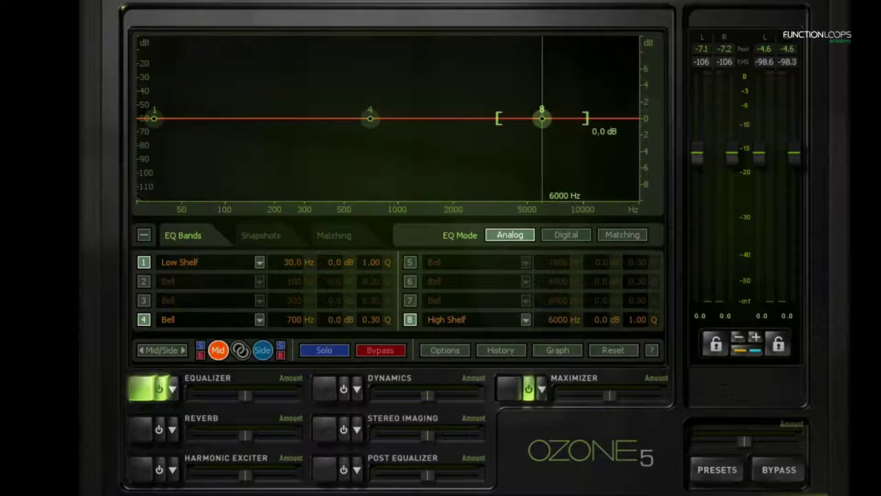
pyautogui.doubleClick(599, 320)
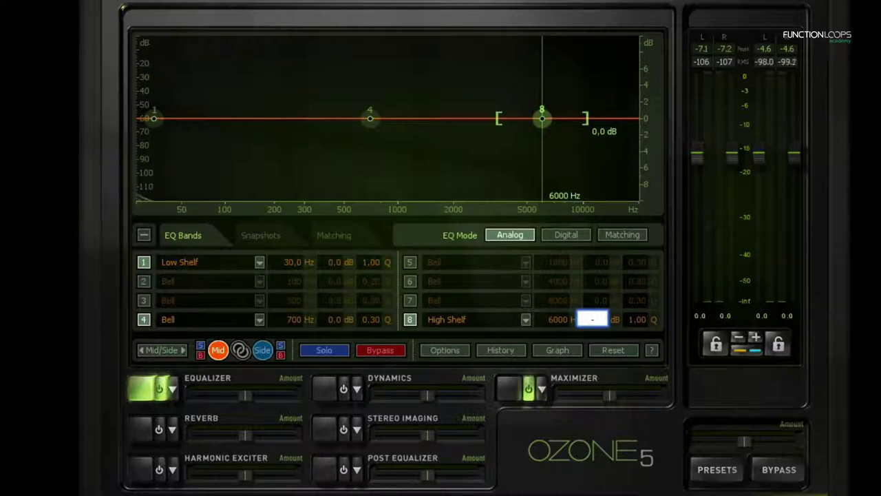
pyautogui.write('-1.5')
pyautogui.press('Return')
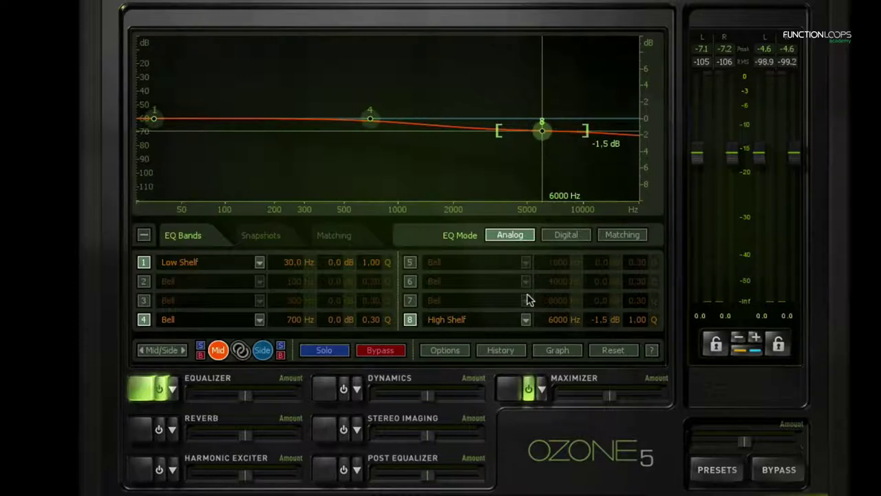
# Set the Side channel's band 8 high shelf to 6000 Hz with a +1.5 dB boost
pyautogui.click(263, 351)
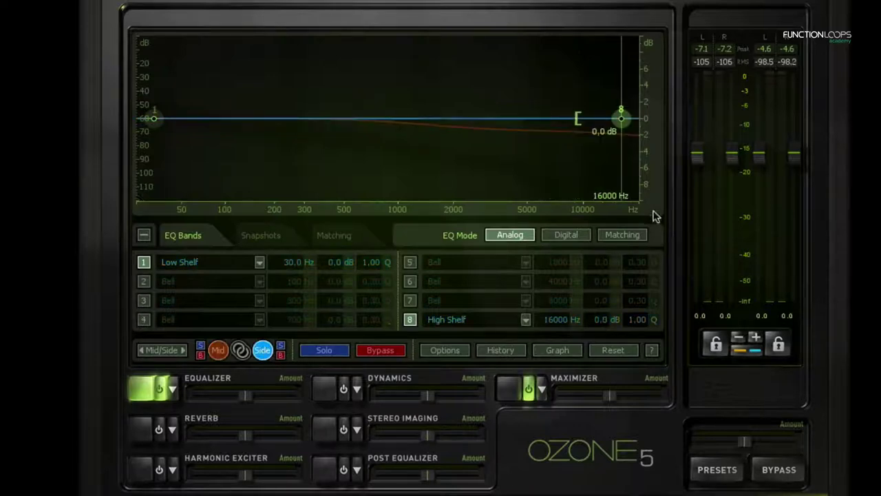
pyautogui.click(218, 351)
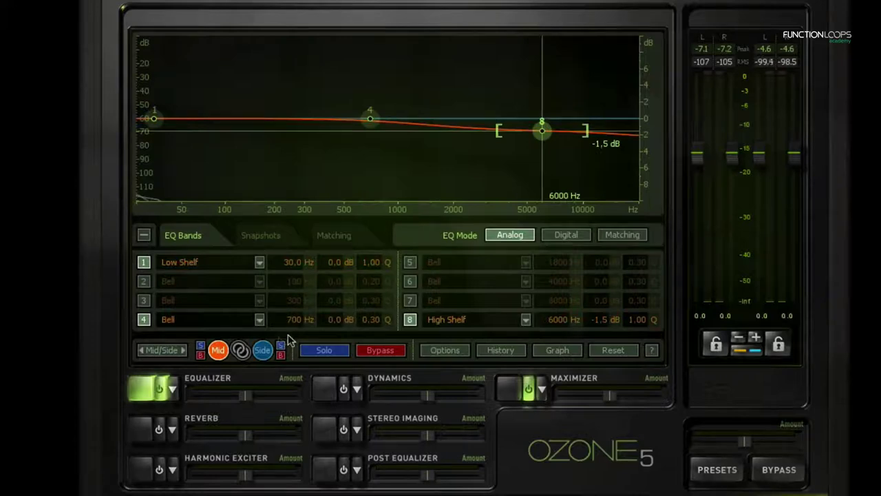
pyautogui.click(263, 351)
pyautogui.doubleClick(561, 321)
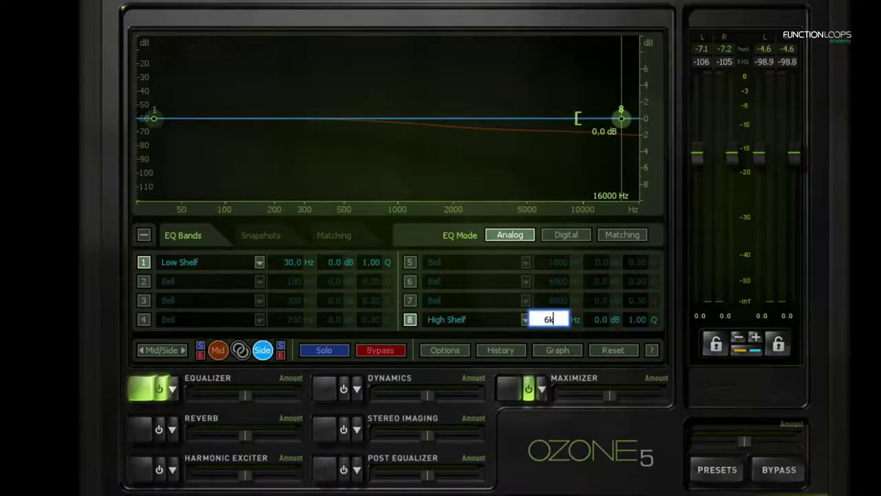
pyautogui.press('Return')
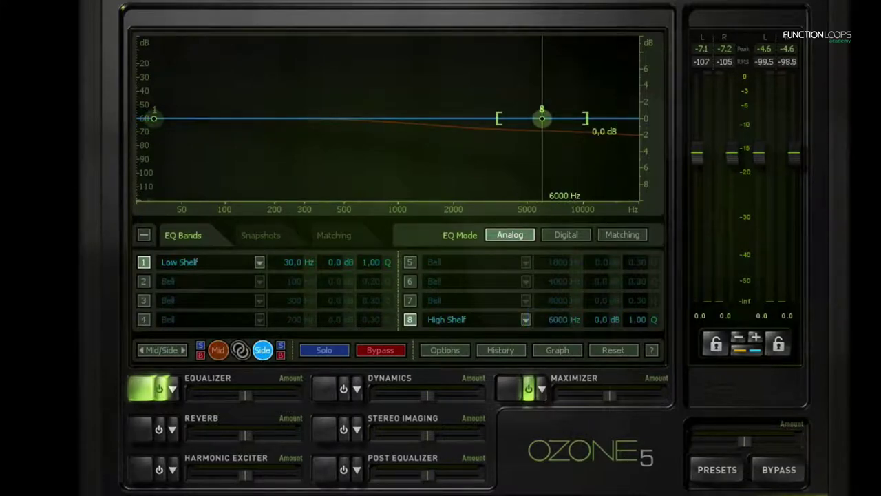
pyautogui.doubleClick(601, 320)
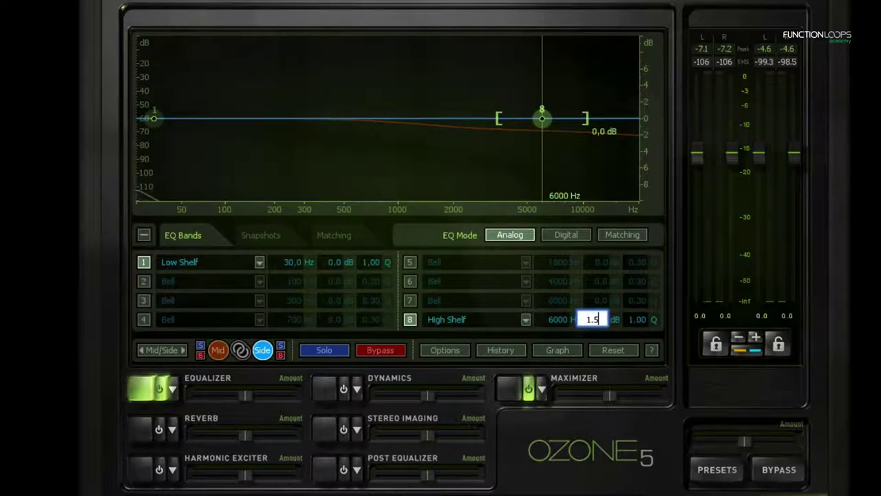
pyautogui.press('Return')
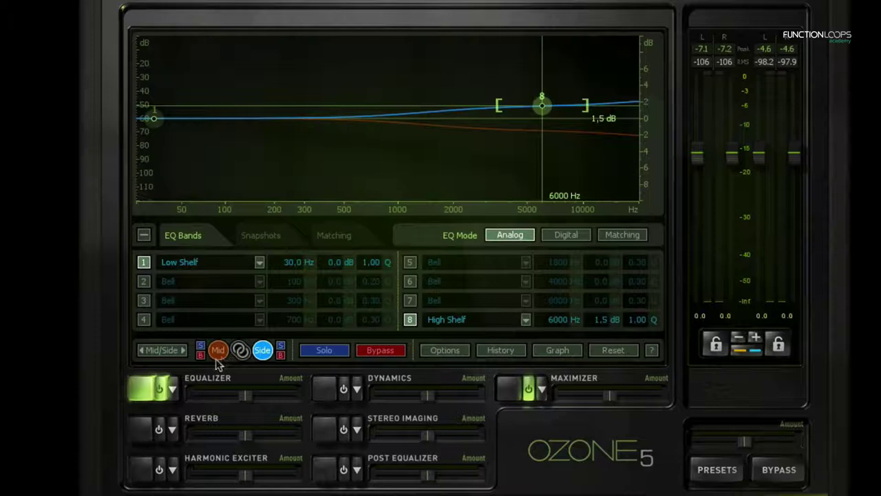
# Compare the Side boost against the Mid cut and start playback
pyautogui.click(218, 351)
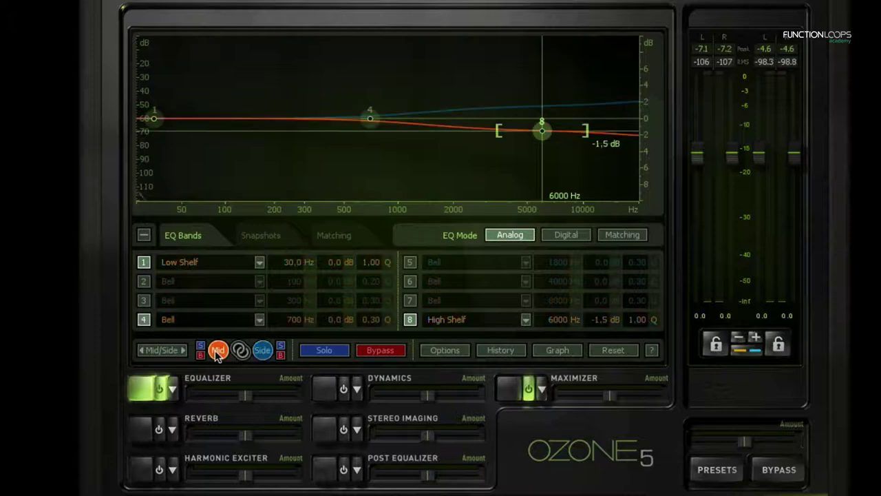
pyautogui.click(263, 351)
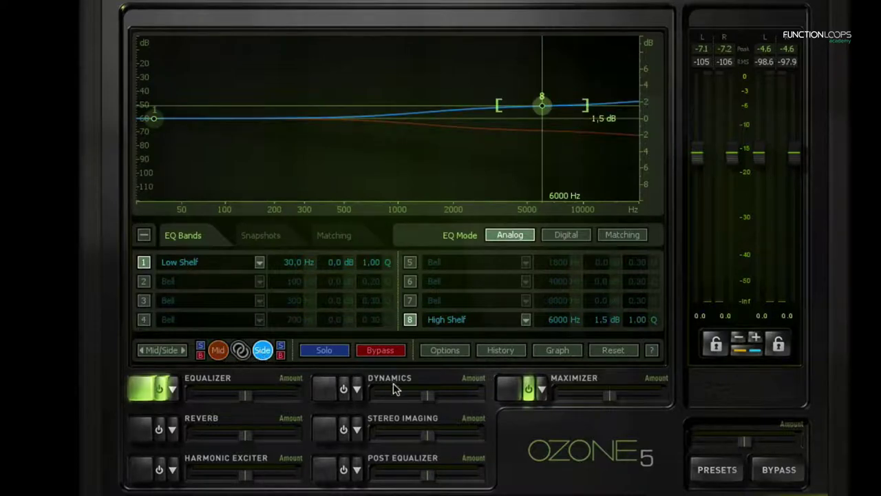
pyautogui.press('space')
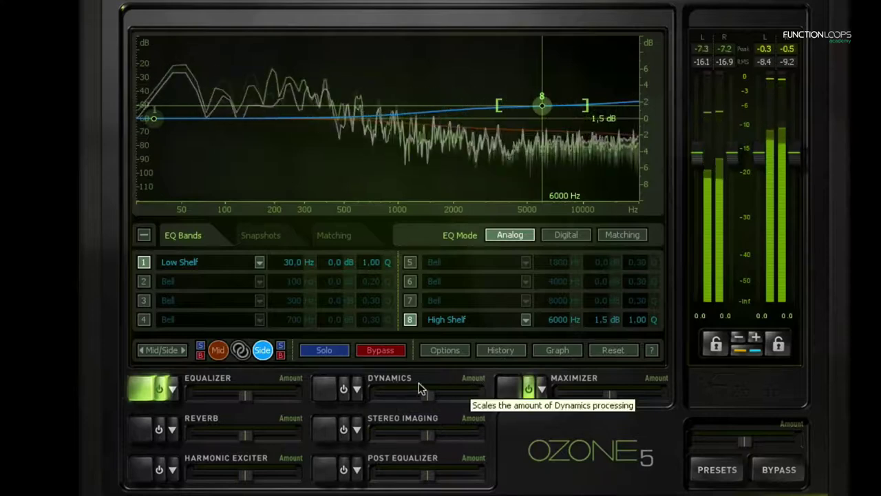
# Switch the Equalizer off and on repeatedly to compare, stopping playback and leaving it enabled
pyautogui.click(160, 390)
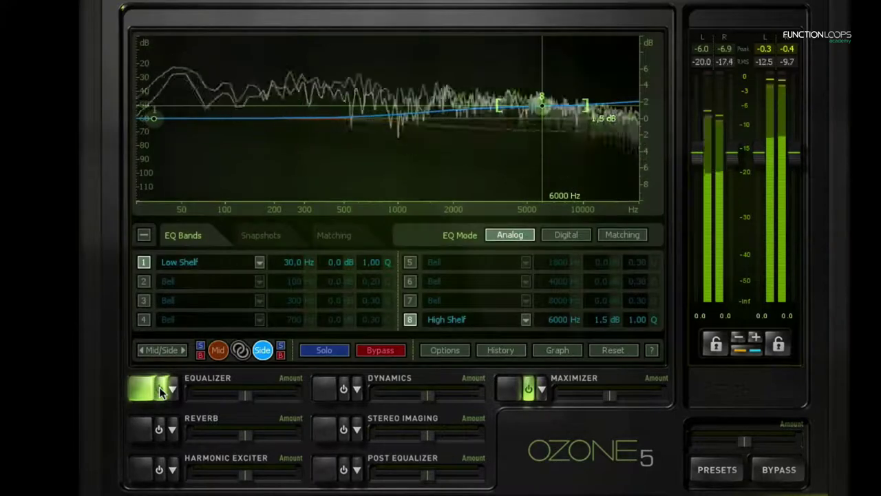
pyautogui.click(160, 390)
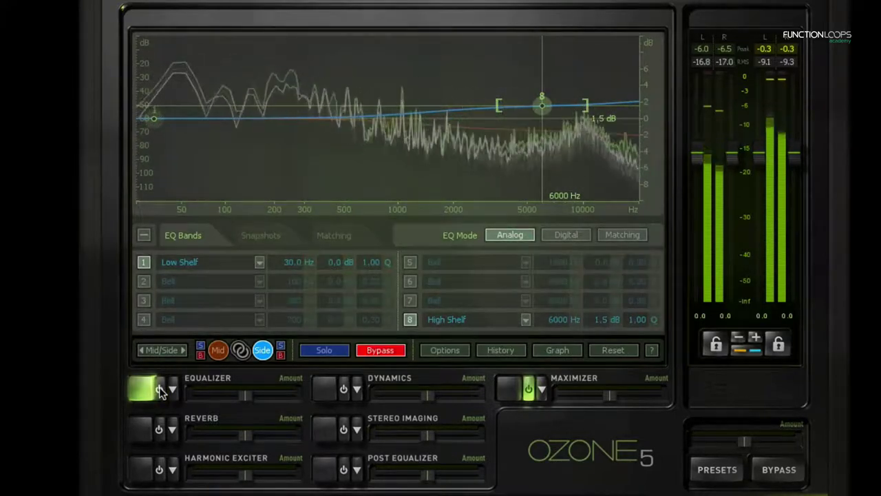
pyautogui.press('space')
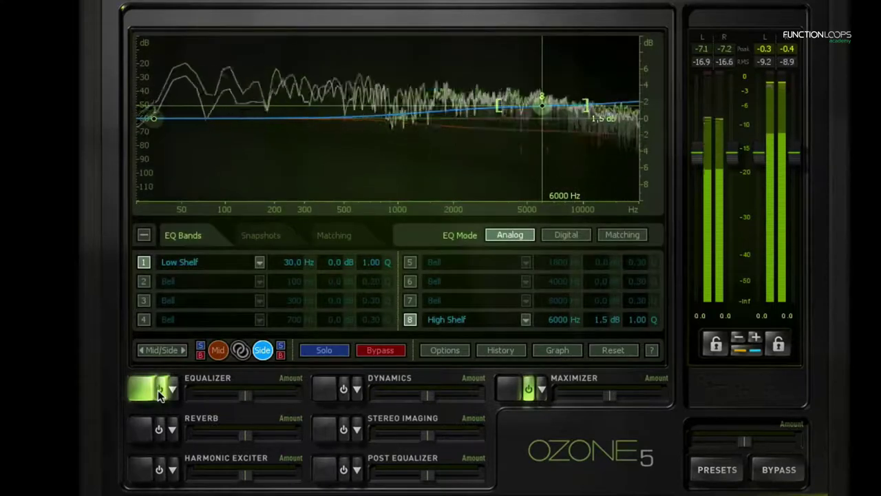
pyautogui.click(158, 389)
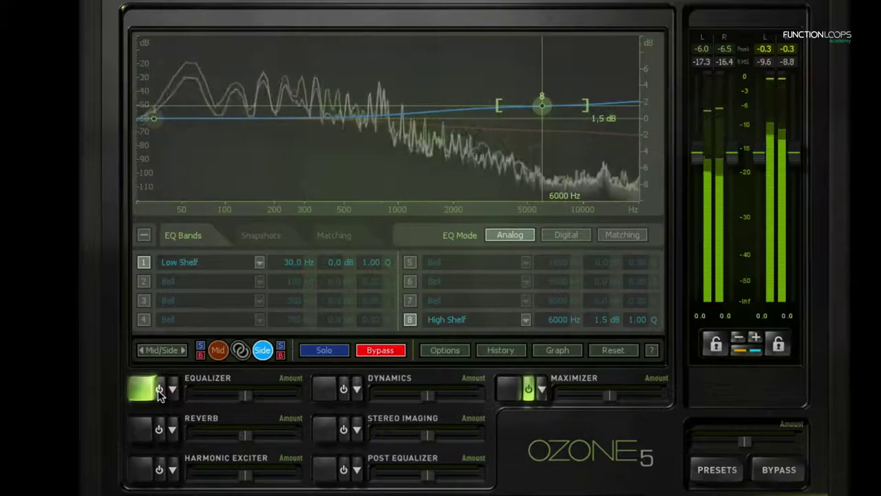
pyautogui.click(158, 390)
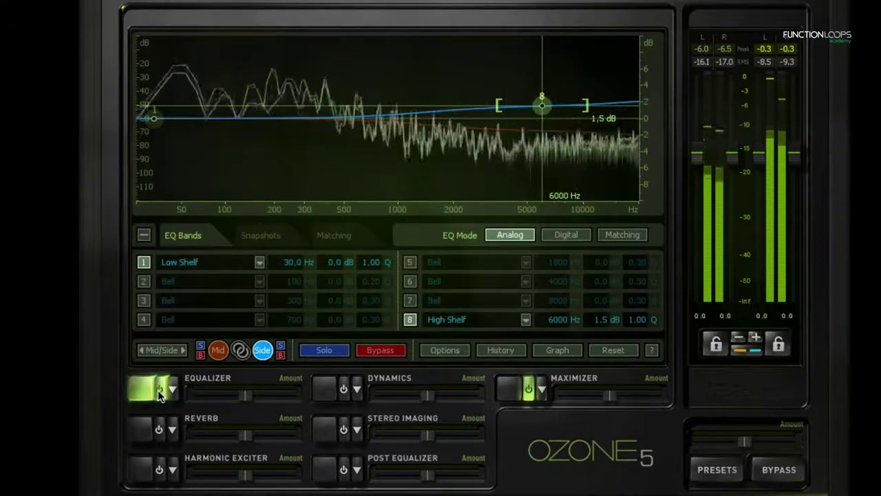
pyautogui.click(158, 390)
pyautogui.click(157, 390)
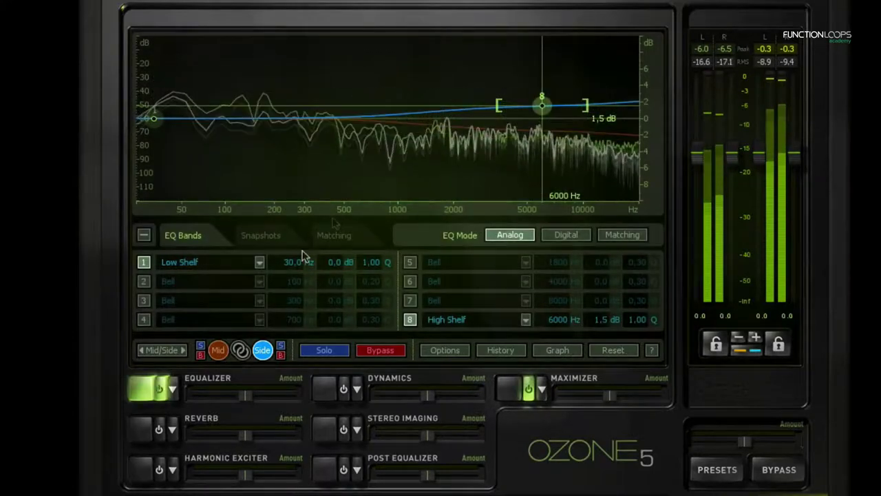
# Set the Mid channel's band 1 low shelf to 130 Hz at +0.3 dB
pyautogui.click(217, 351)
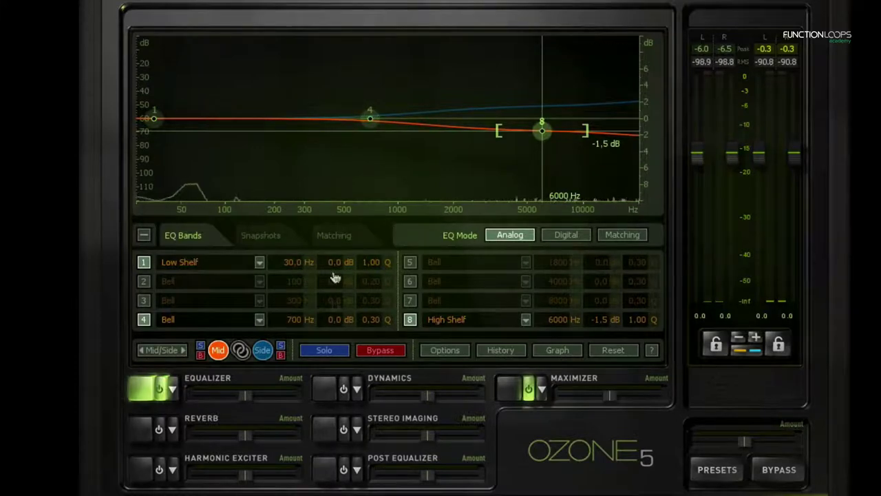
pyautogui.doubleClick(294, 264)
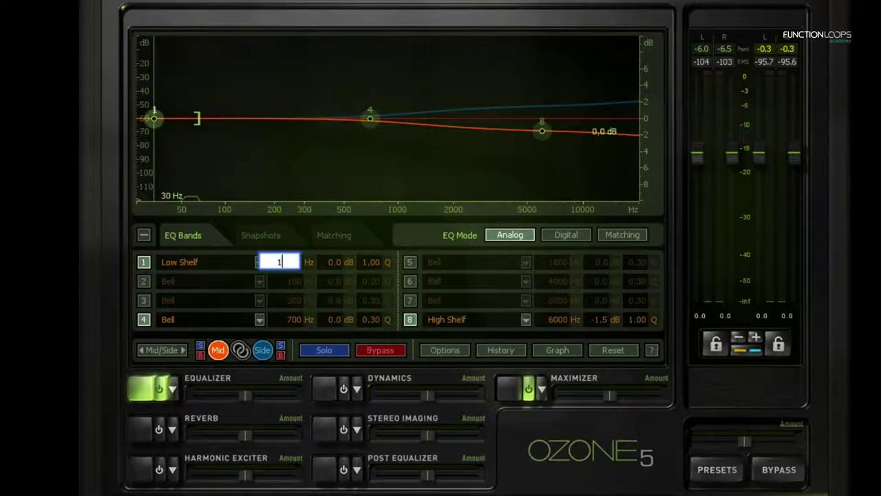
pyautogui.press('Return')
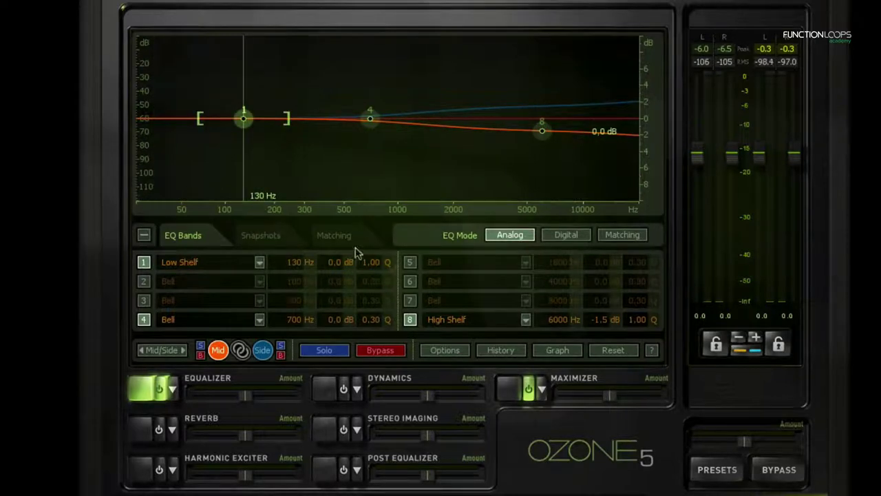
pyautogui.doubleClick(337, 263)
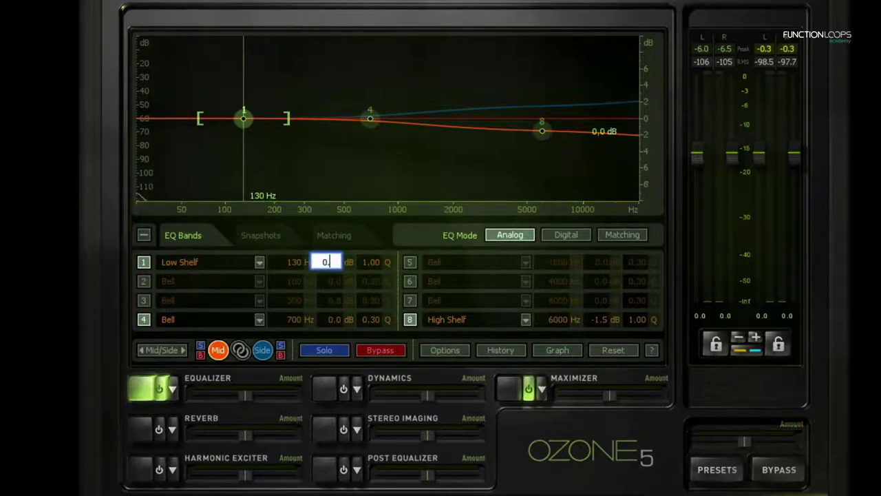
pyautogui.write('0.3')
pyautogui.press('Return')
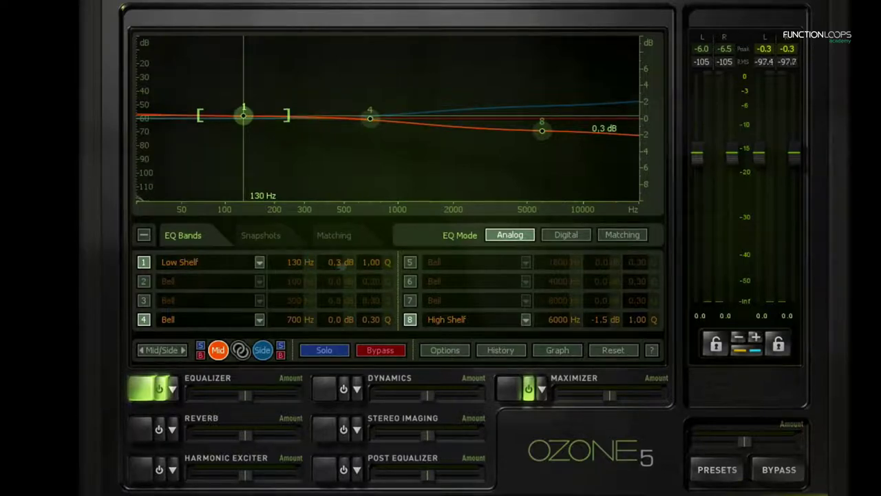
# Set the Side channel's band 1 low shelf to 130 Hz at -1.0 dB
pyautogui.click(263, 351)
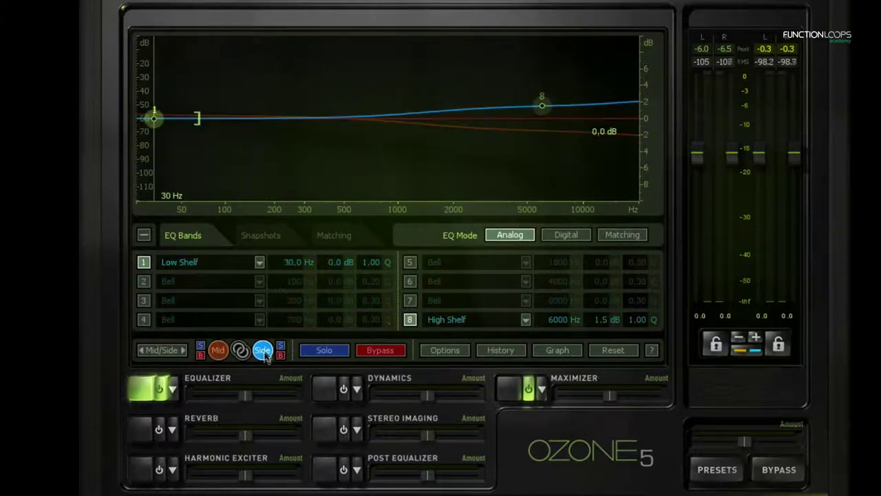
pyautogui.doubleClick(292, 263)
pyautogui.write('130')
pyautogui.press('Return')
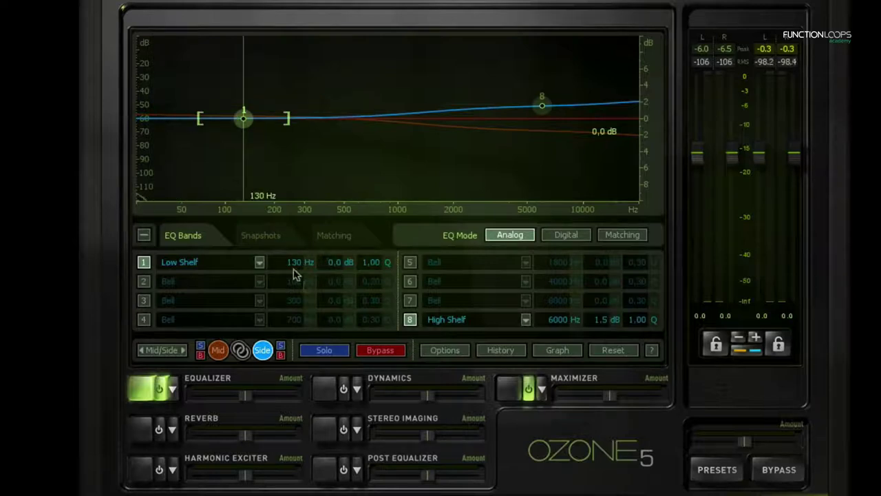
pyautogui.doubleClick(338, 263)
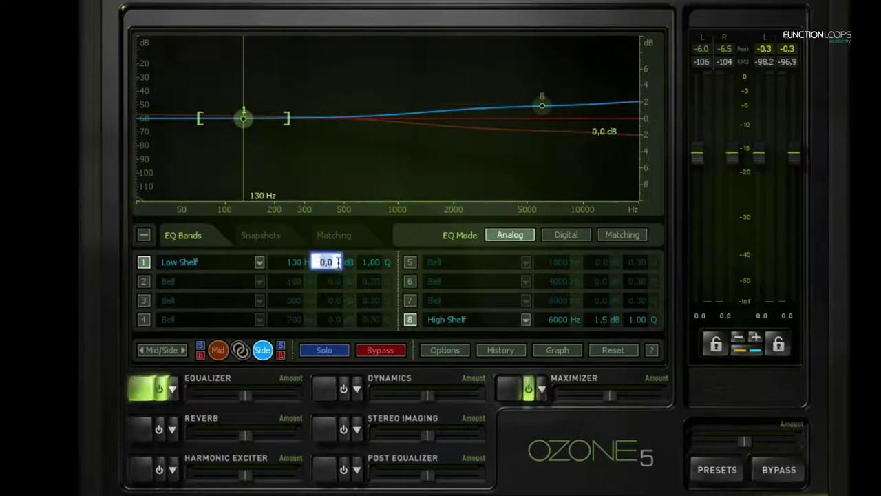
pyautogui.write('-1')
pyautogui.press('Return')
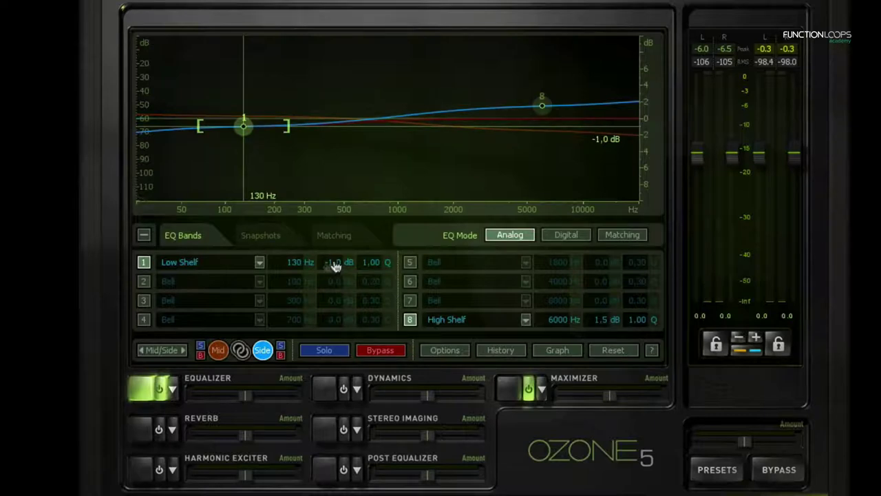
# Play the audio and raise the Mid low shelf gain to 0.7 dB, then view Side
pyautogui.click(217, 351)
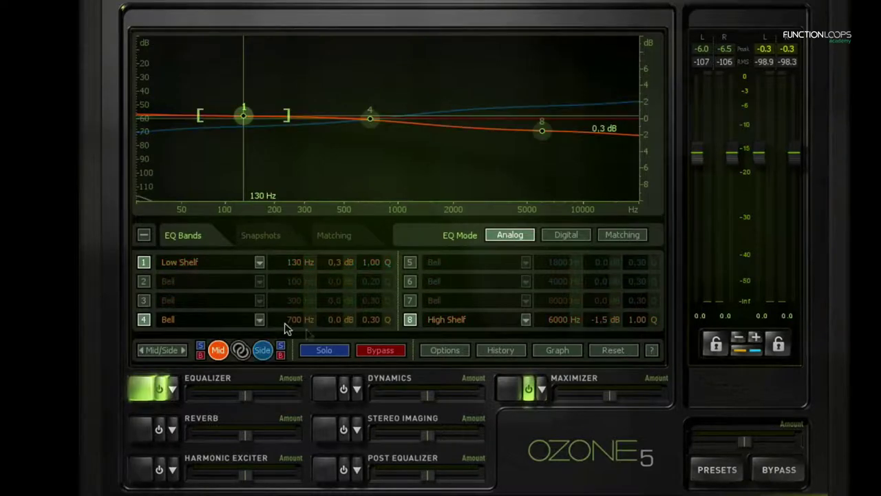
pyautogui.press('space')
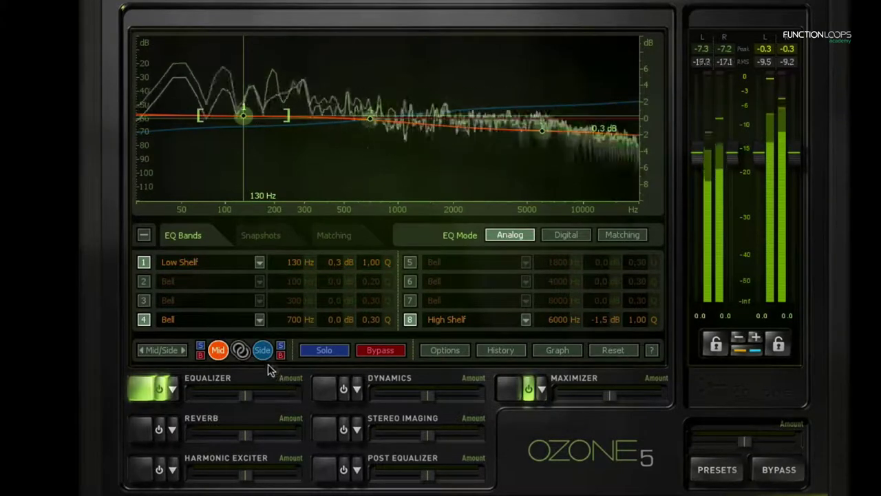
pyautogui.doubleClick(336, 268)
pyautogui.write('0,')
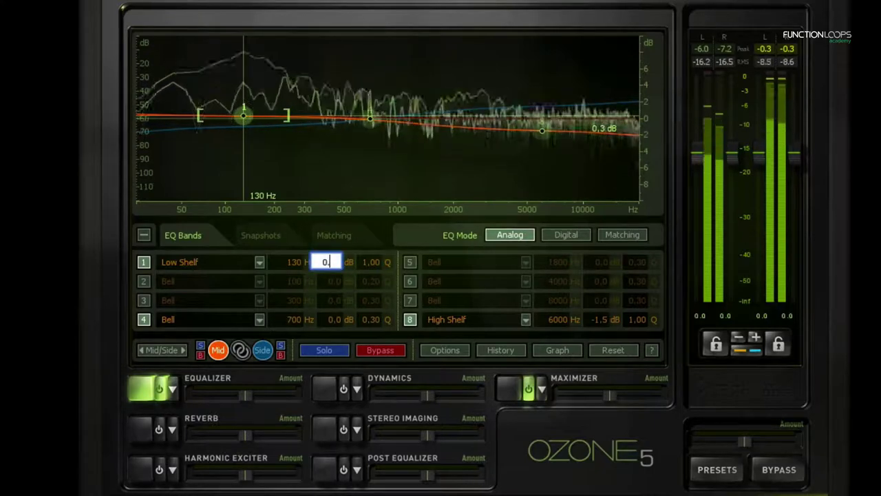
pyautogui.write('7')
pyautogui.press('Return')
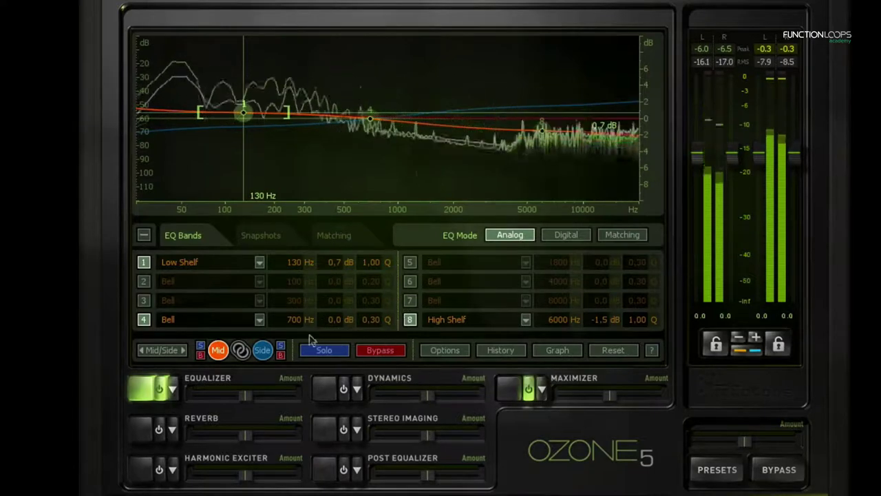
pyautogui.click(262, 350)
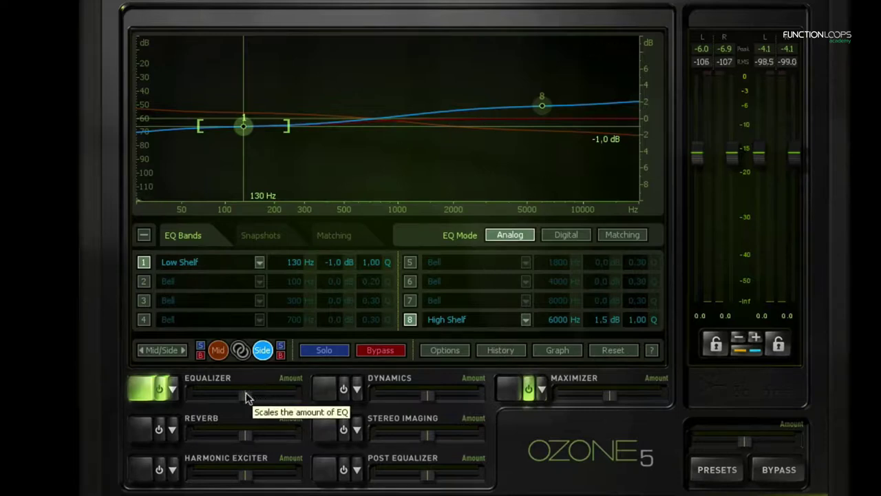
# Scale the Equalizer Amount slider slightly down while listening, then show the Stereo Imaging module
pyautogui.moveTo(246, 396)
pyautogui.mouseDown()
pyautogui.moveTo(208, 398)
pyautogui.moveTo(296, 404)
pyautogui.moveTo(245, 394)
pyautogui.mouseUp()
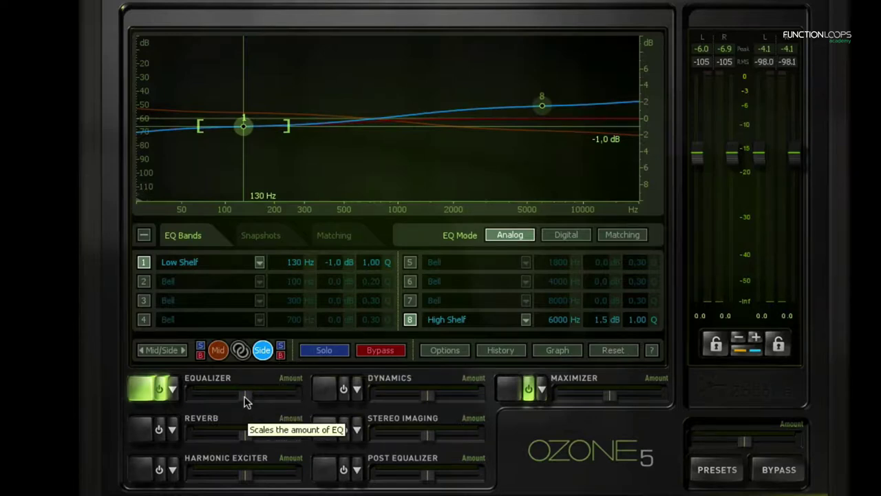
pyautogui.moveTo(245, 402); pyautogui.dragTo(224, 401)
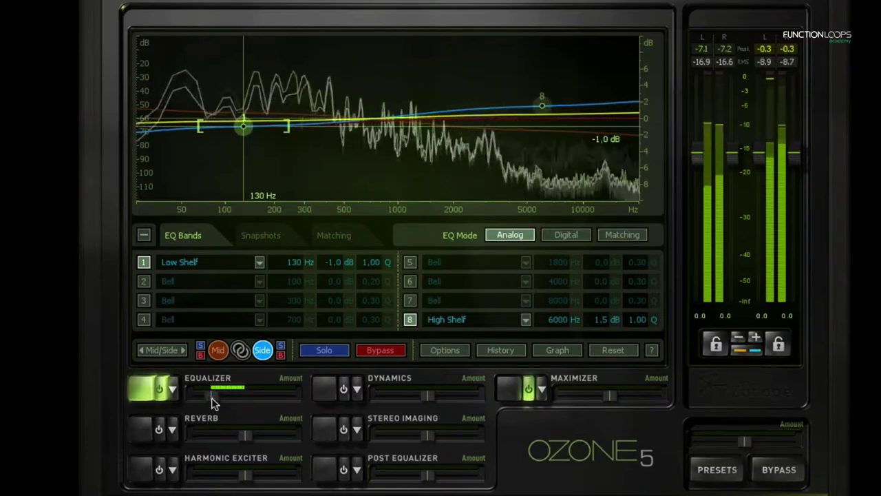
pyautogui.moveTo(222, 403)
pyautogui.mouseDown()
pyautogui.moveTo(295, 403)
pyautogui.moveTo(192, 398)
pyautogui.moveTo(236, 405)
pyautogui.mouseUp()
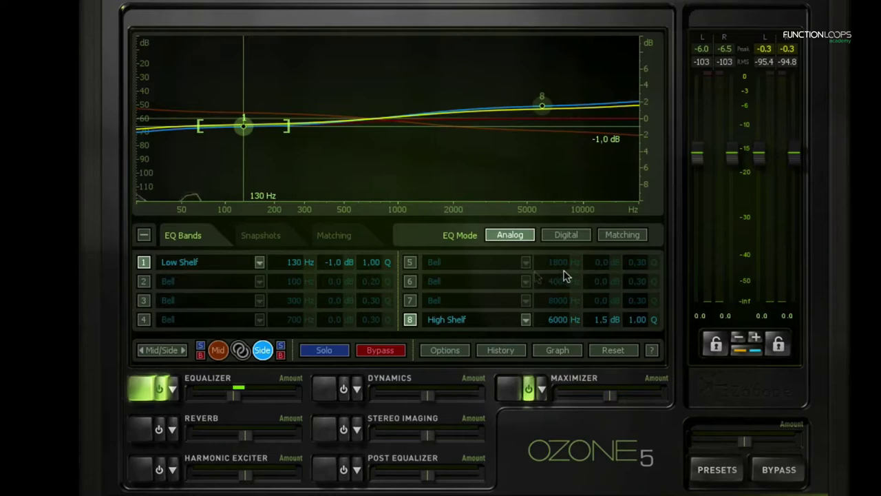
pyautogui.click(328, 432)
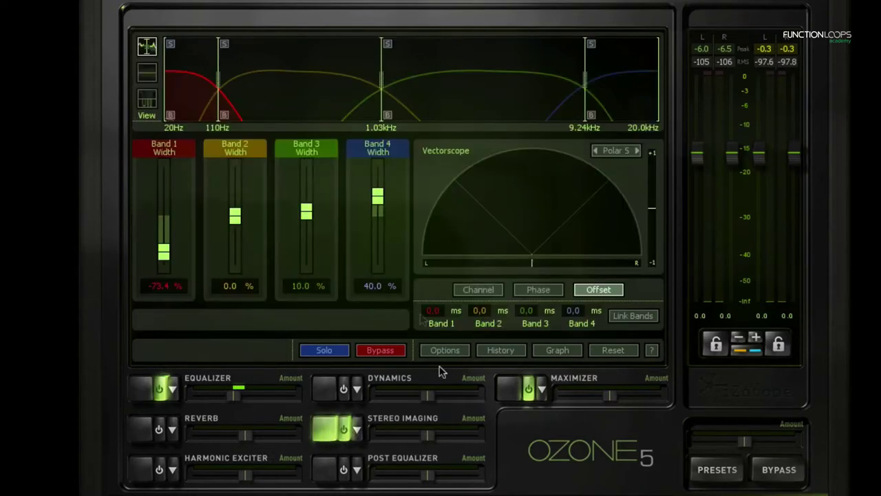